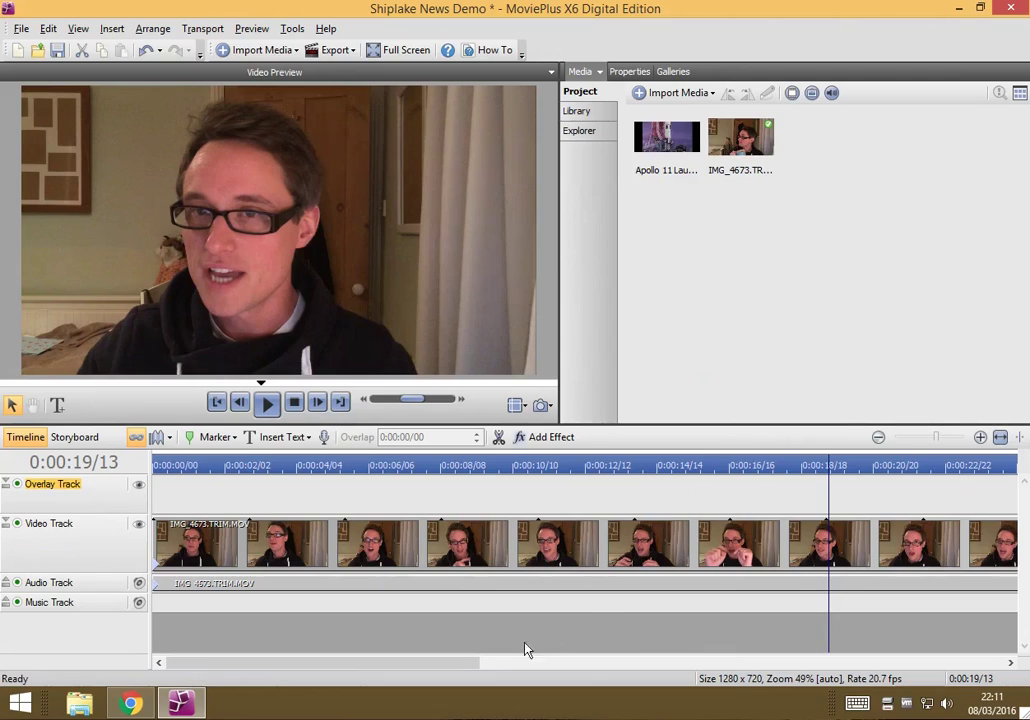
# Scroll the timeline right until IMG_4673.TRIM.MOV's end, around 41 seconds, is visible
pyautogui.moveTo(458, 663); pyautogui.dragTo(843, 664)
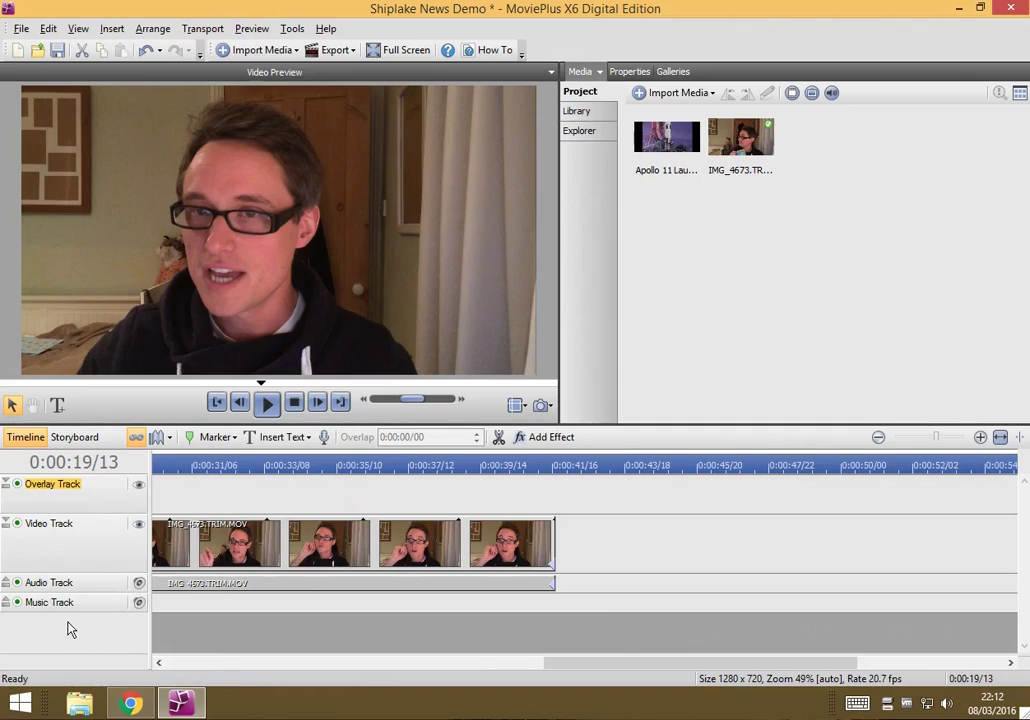
# Insert an empty Video Track 1 above the presenter's track and show the project's media clips
pyautogui.rightClick(91, 567)
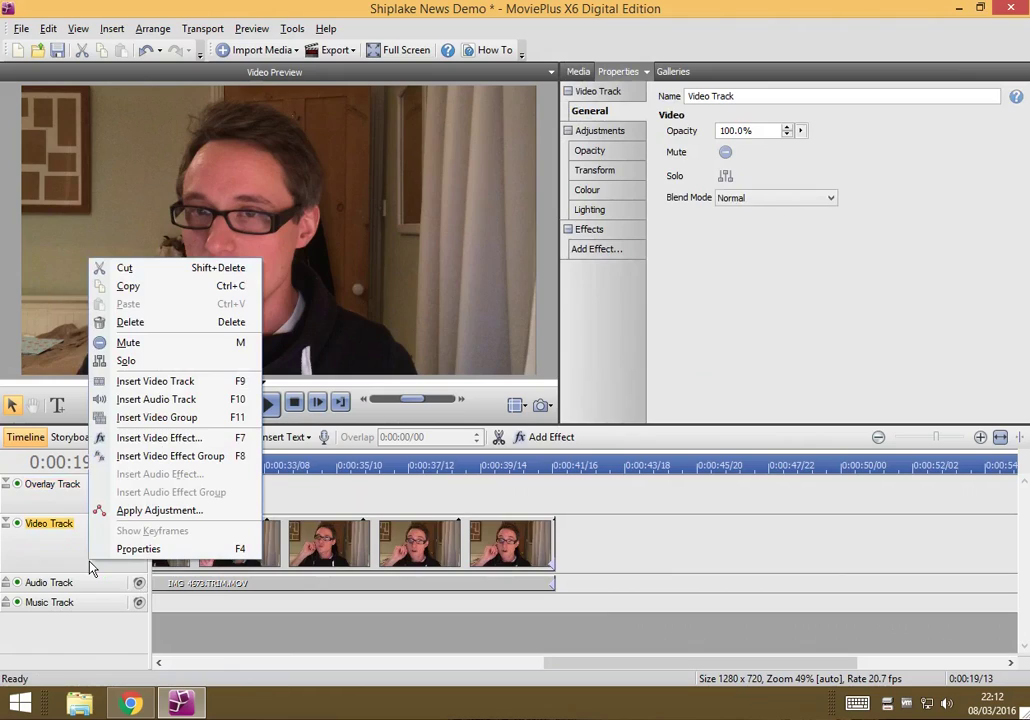
pyautogui.click(208, 386)
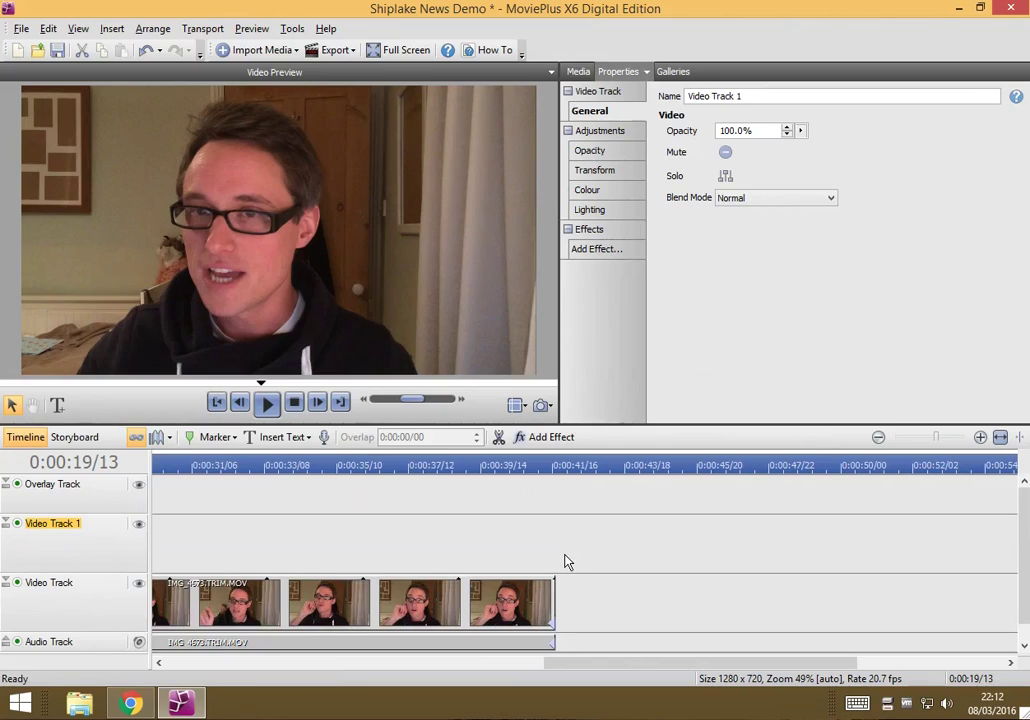
pyautogui.click(581, 73)
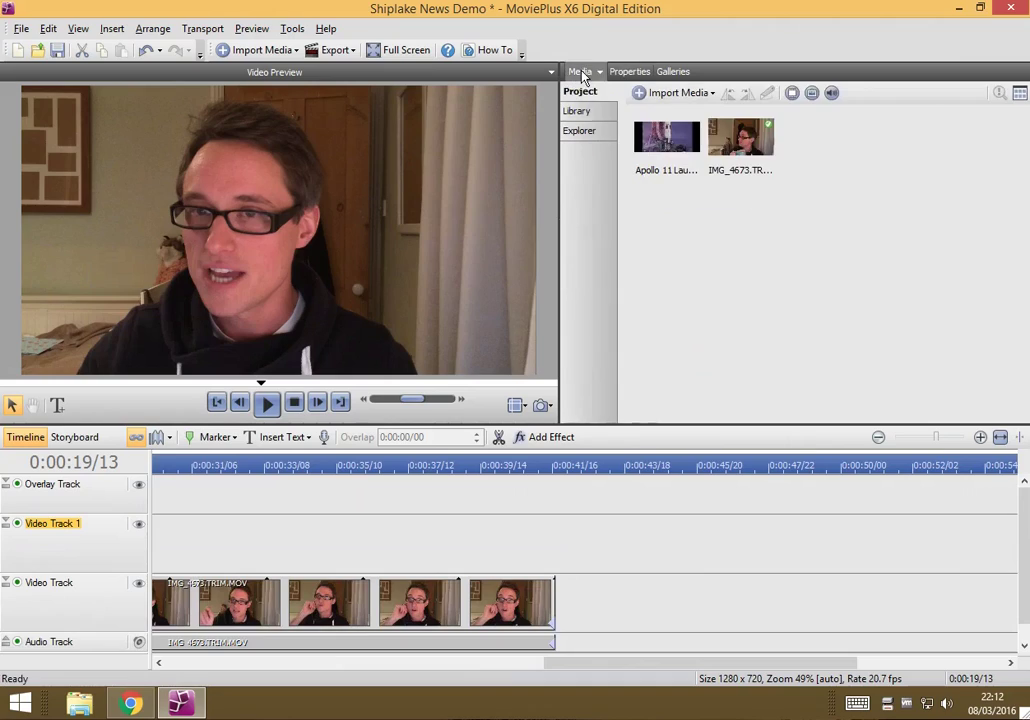
# Place Apollo 11 Launch HD.MP4 on Video Track 1 near 0:00:40, overlapping the presenter clip's end
pyautogui.click(675, 157)
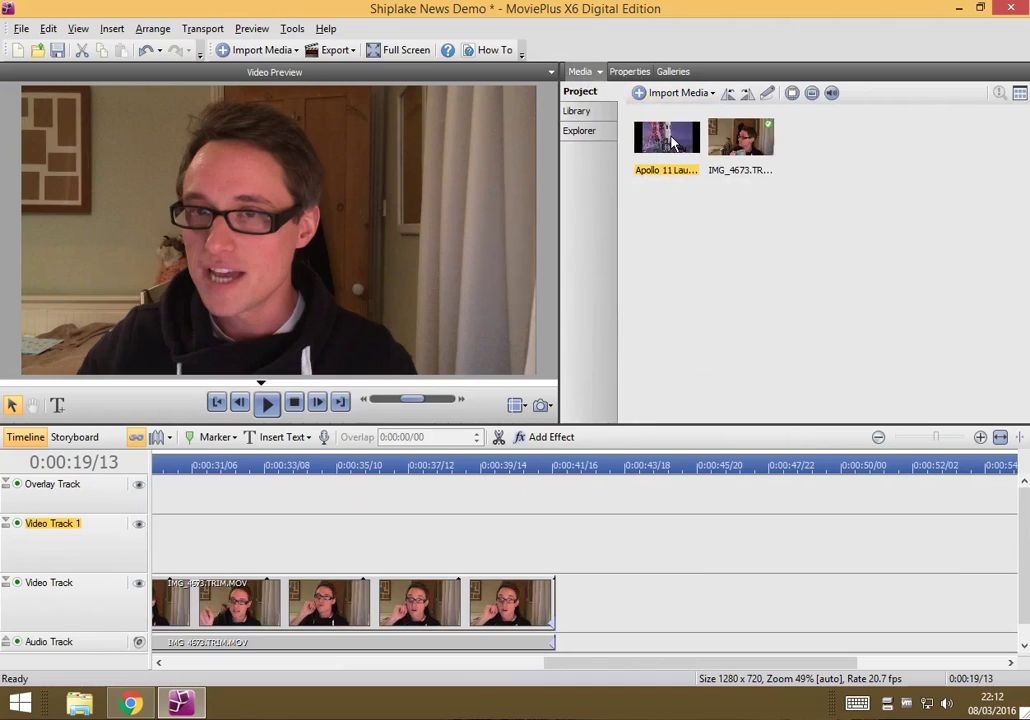
pyautogui.moveTo(672, 143); pyautogui.dragTo(518, 565)
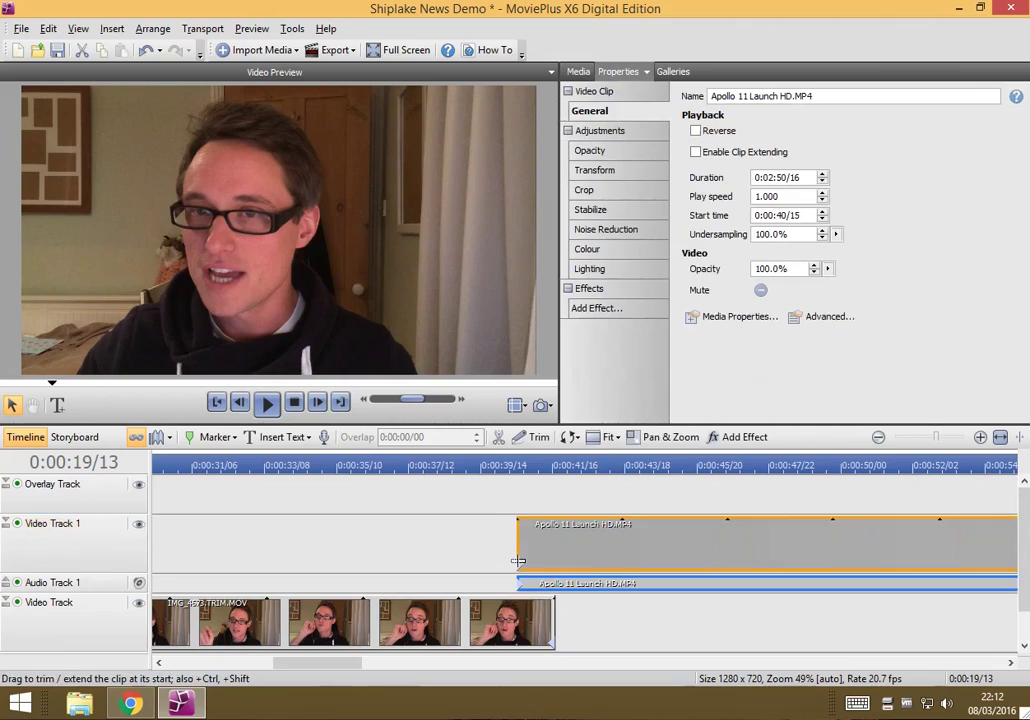
pyautogui.scroll(-2, 608, 595)
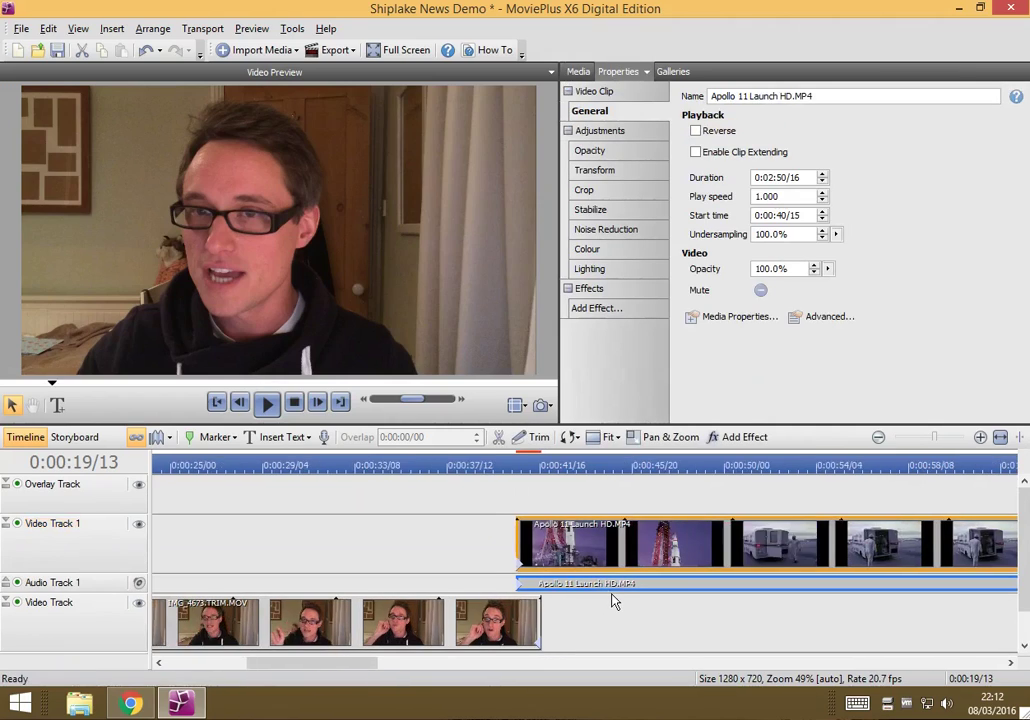
# Preview playback from just before the overlap into the Apollo clip
pyautogui.click(496, 466)
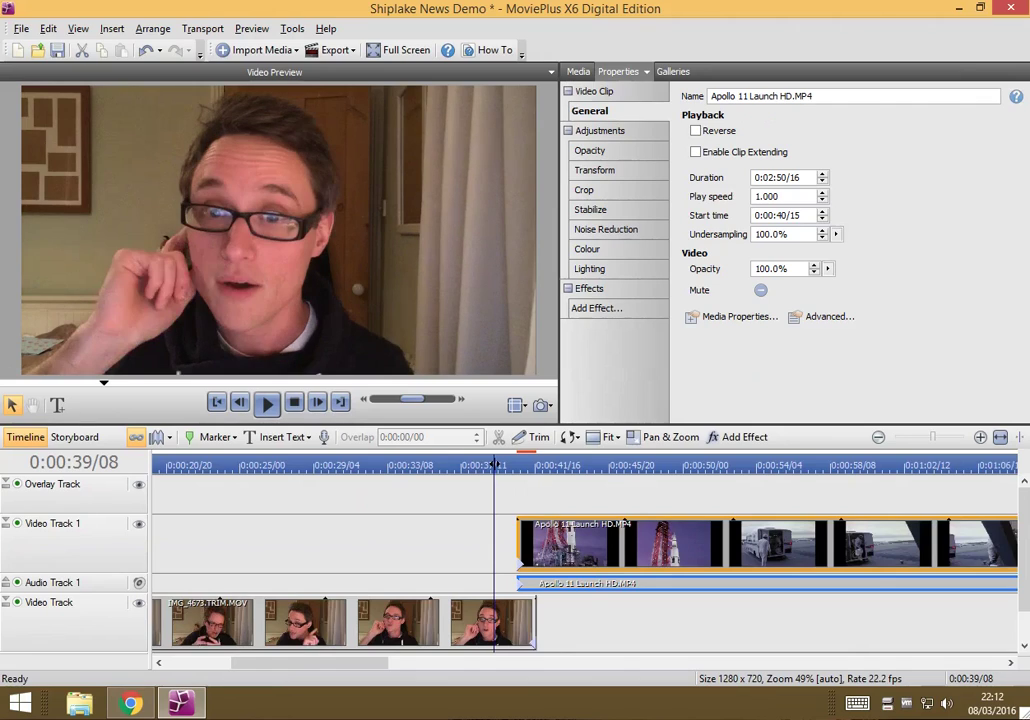
pyautogui.press('space')
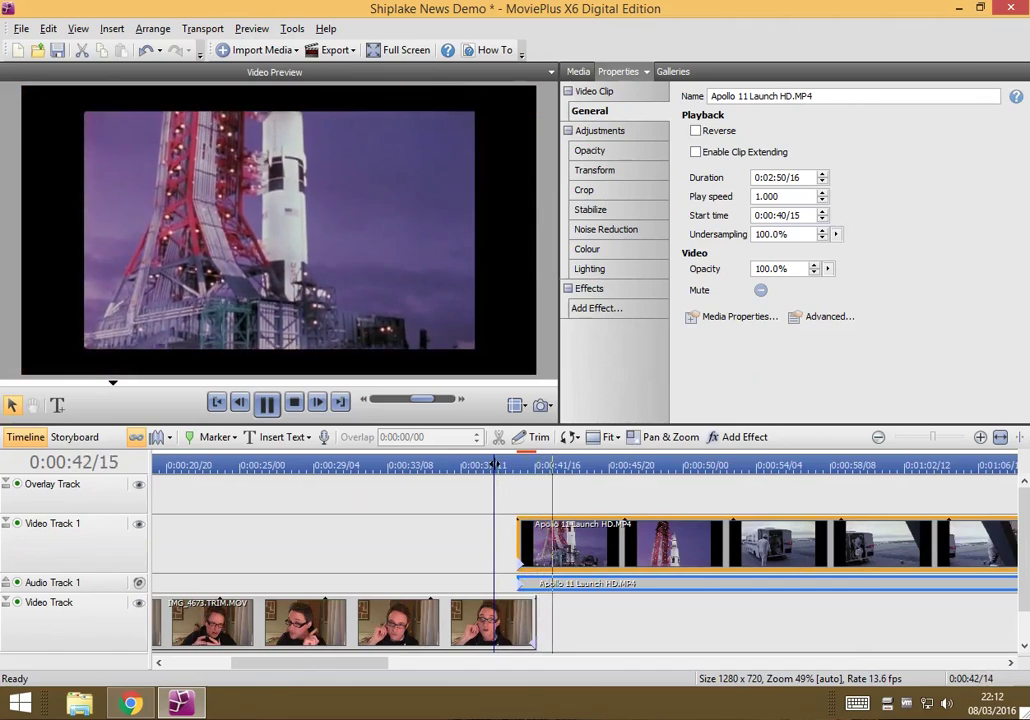
pyautogui.press('space')
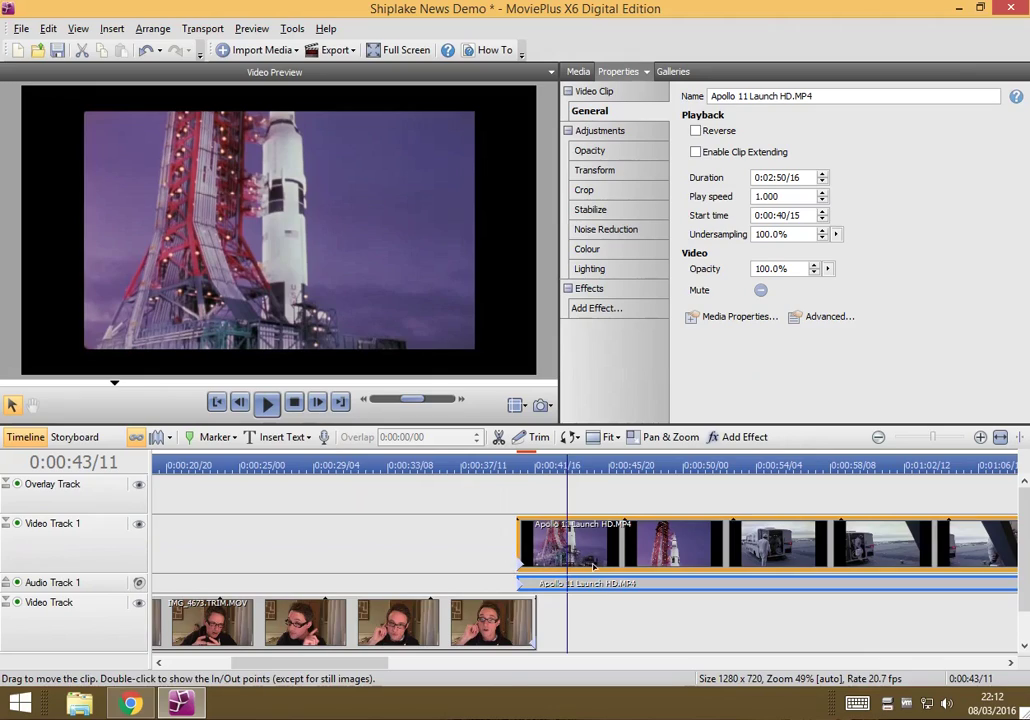
# Browse the Transitions gallery's Bands and Iris Wipe sets, settling on 3D Tumble
pyautogui.click(675, 74)
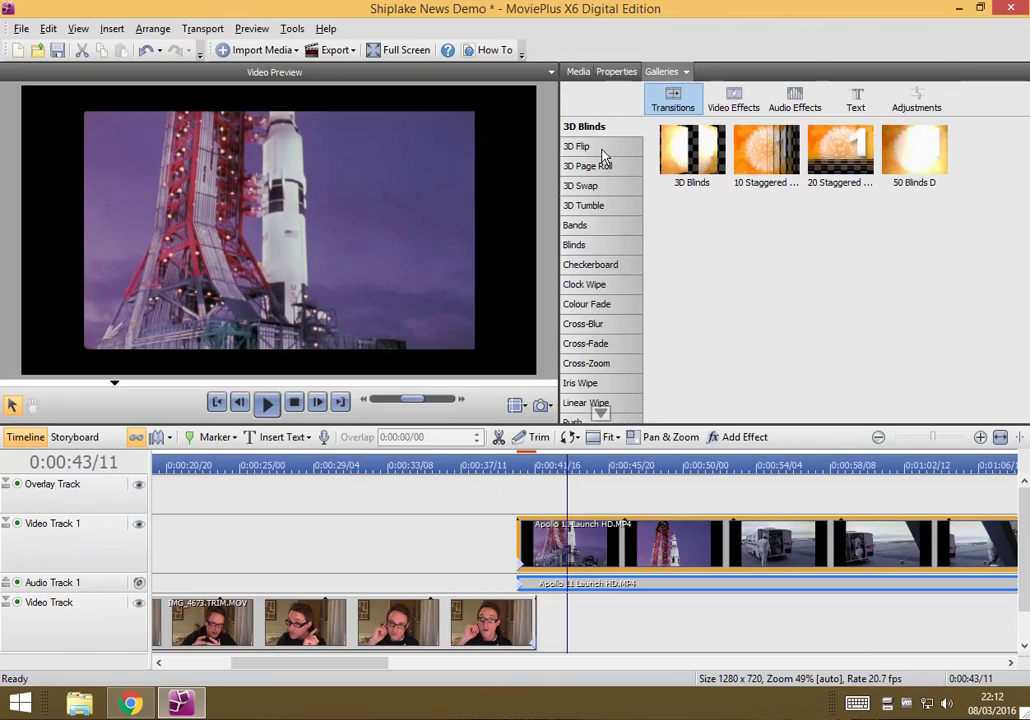
pyautogui.click(598, 228)
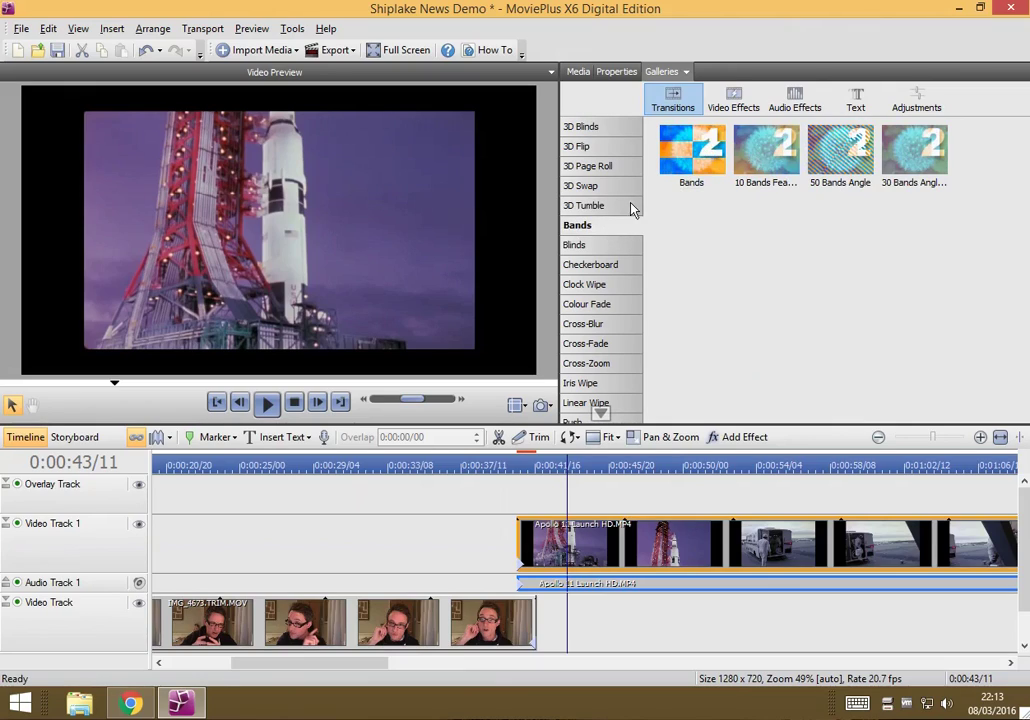
pyautogui.press('Up')
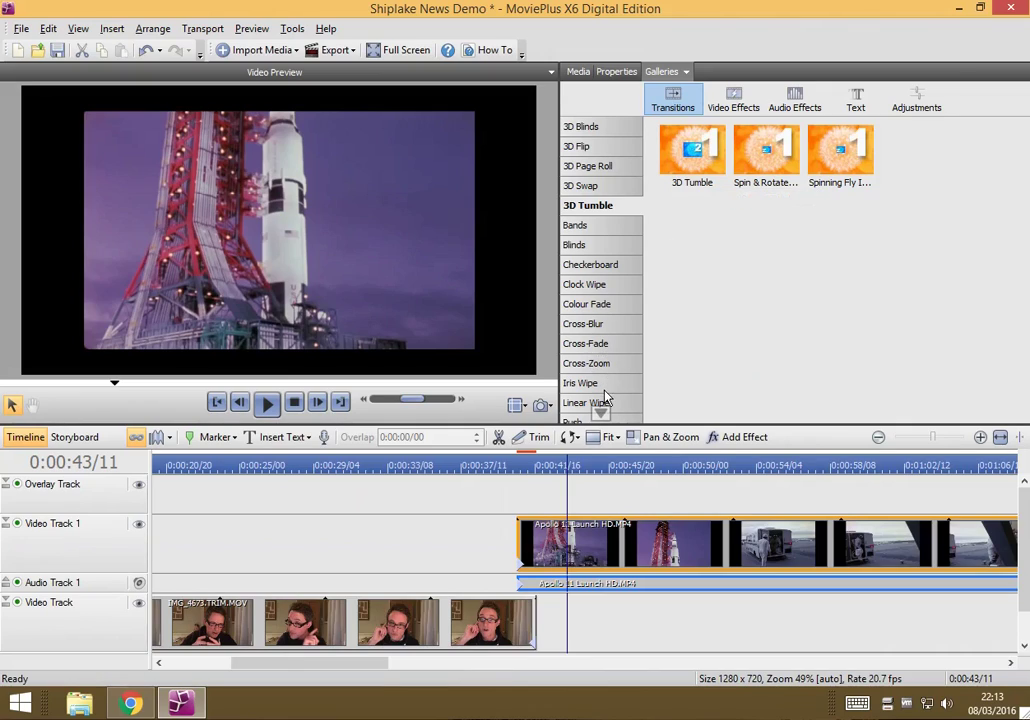
pyautogui.click(598, 385)
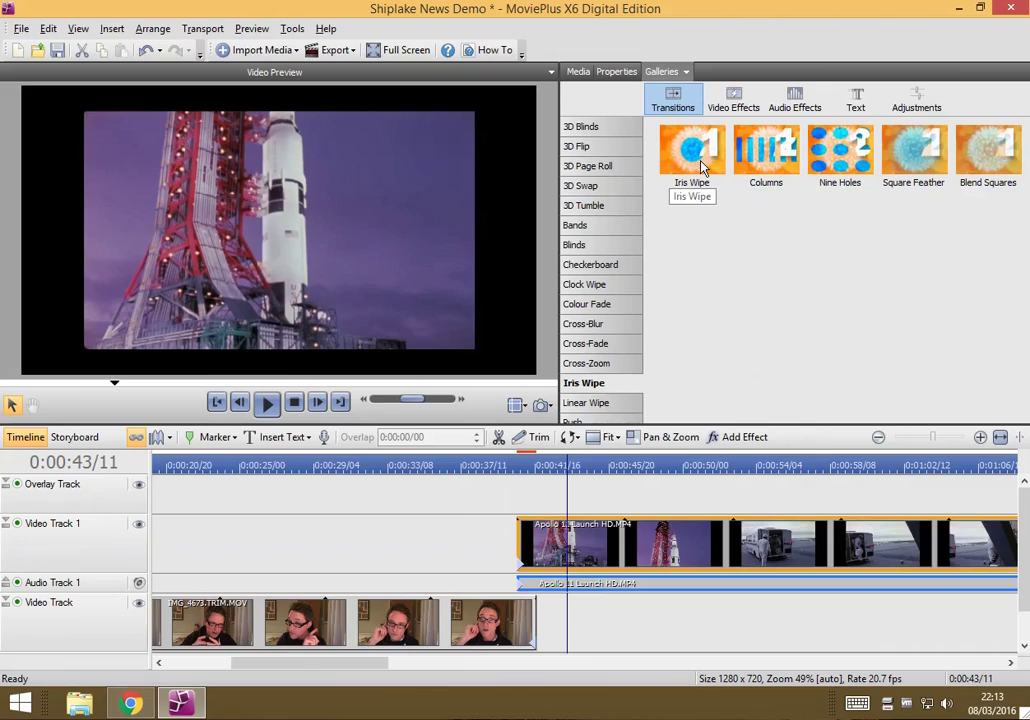
pyautogui.click(612, 210)
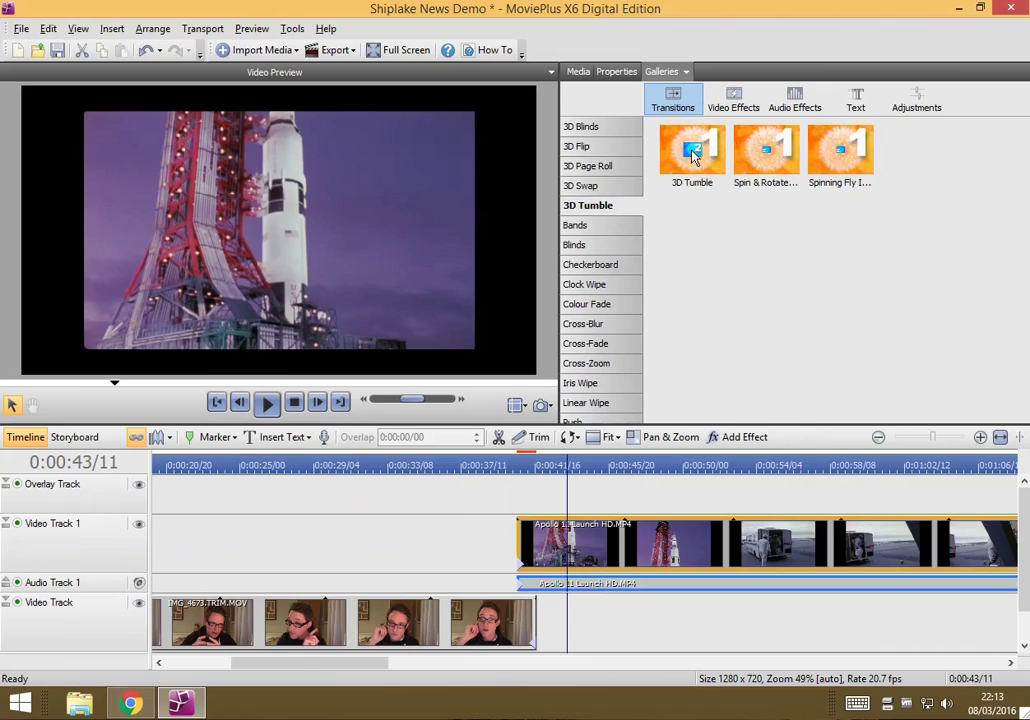
# Add a 0:00:01/03 3D Tumble transition at the Apollo clip's start and preview it
pyautogui.moveTo(692, 155); pyautogui.dragTo(528, 562)
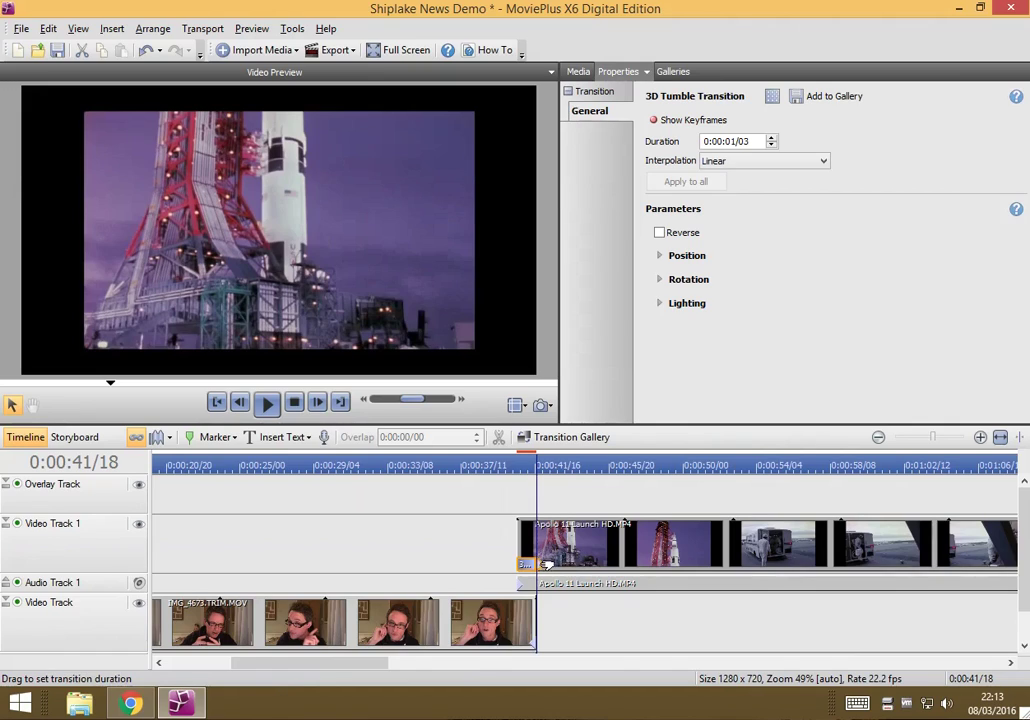
pyautogui.moveTo(546, 565)
pyautogui.mouseDown()
pyautogui.moveTo(602, 563)
pyautogui.moveTo(532, 571)
pyautogui.mouseUp()
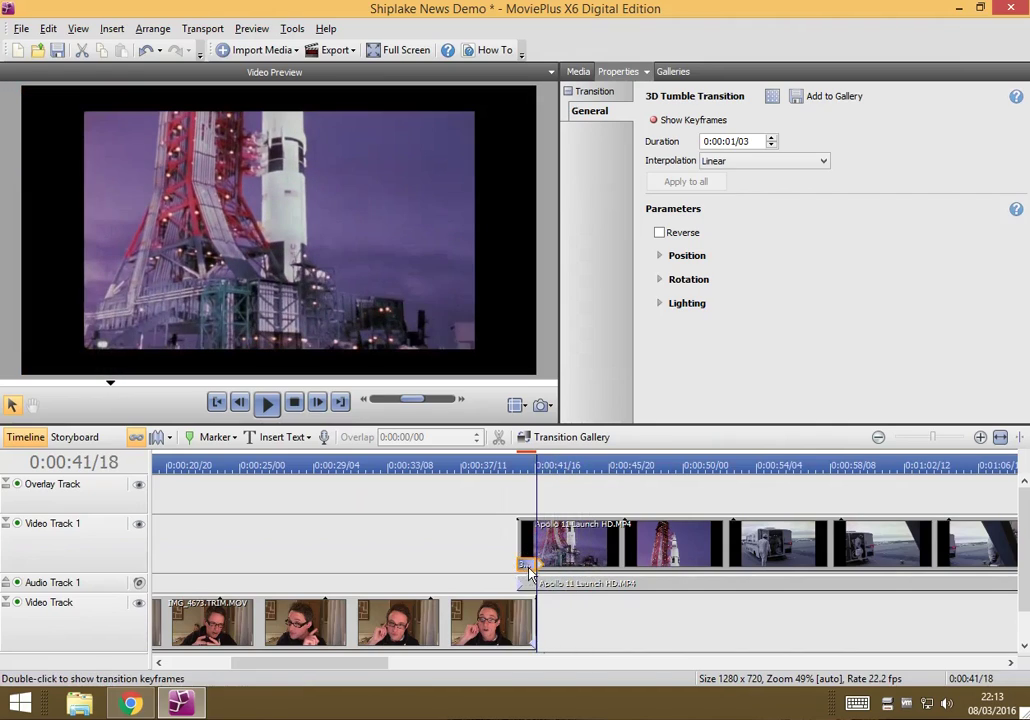
pyautogui.click(496, 465)
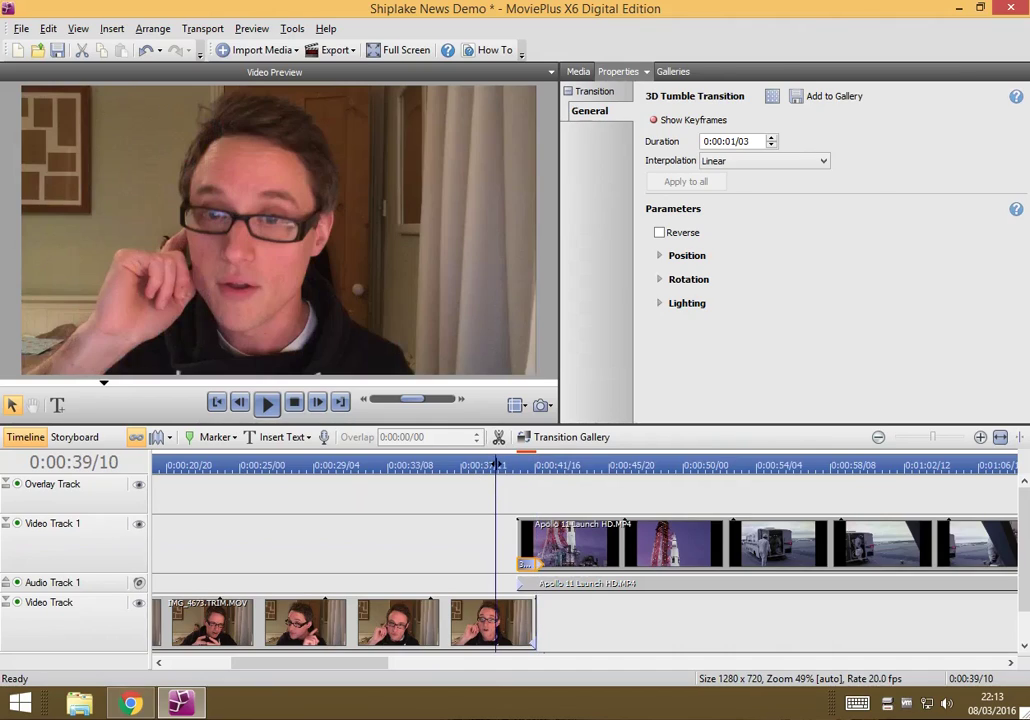
pyautogui.click(267, 403)
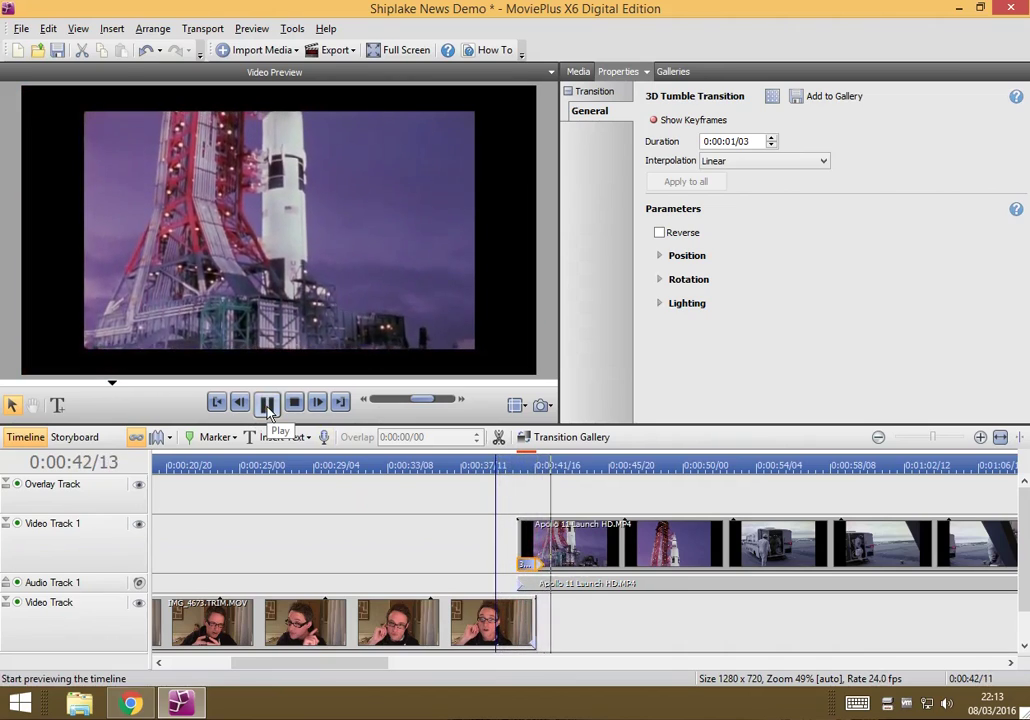
pyautogui.click(267, 403)
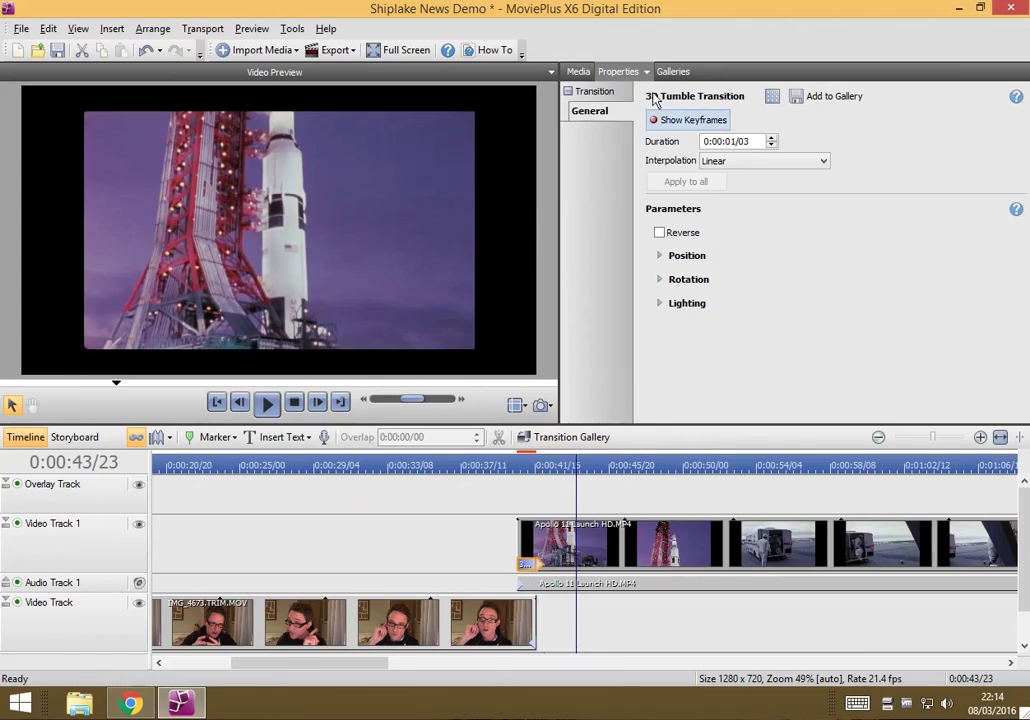
pyautogui.click(577, 74)
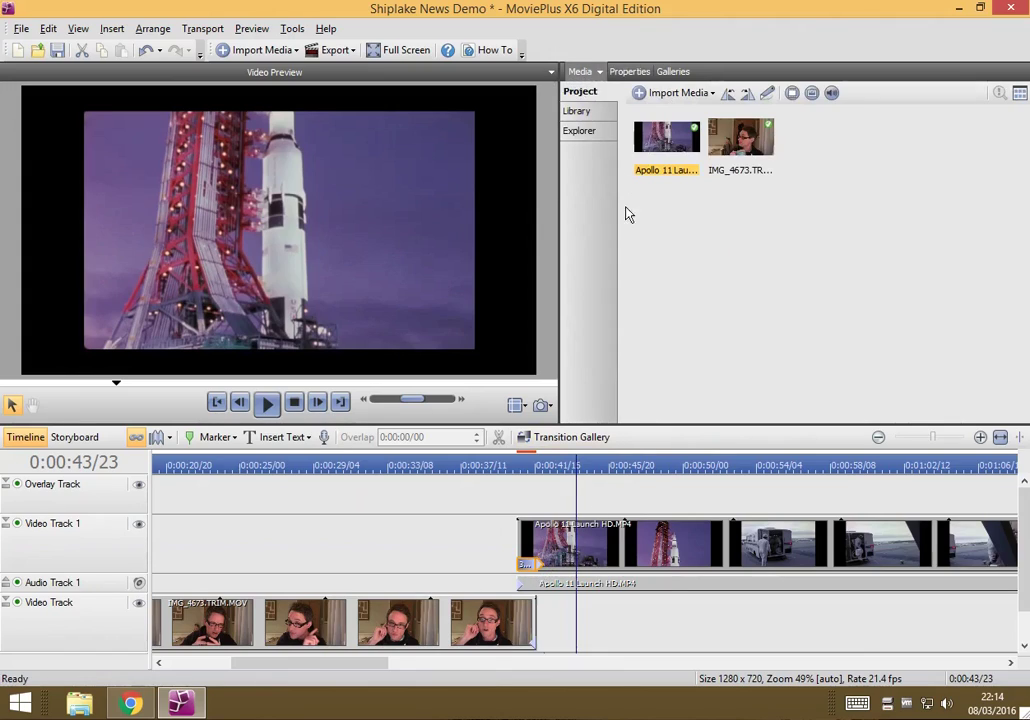
pyautogui.click(627, 72)
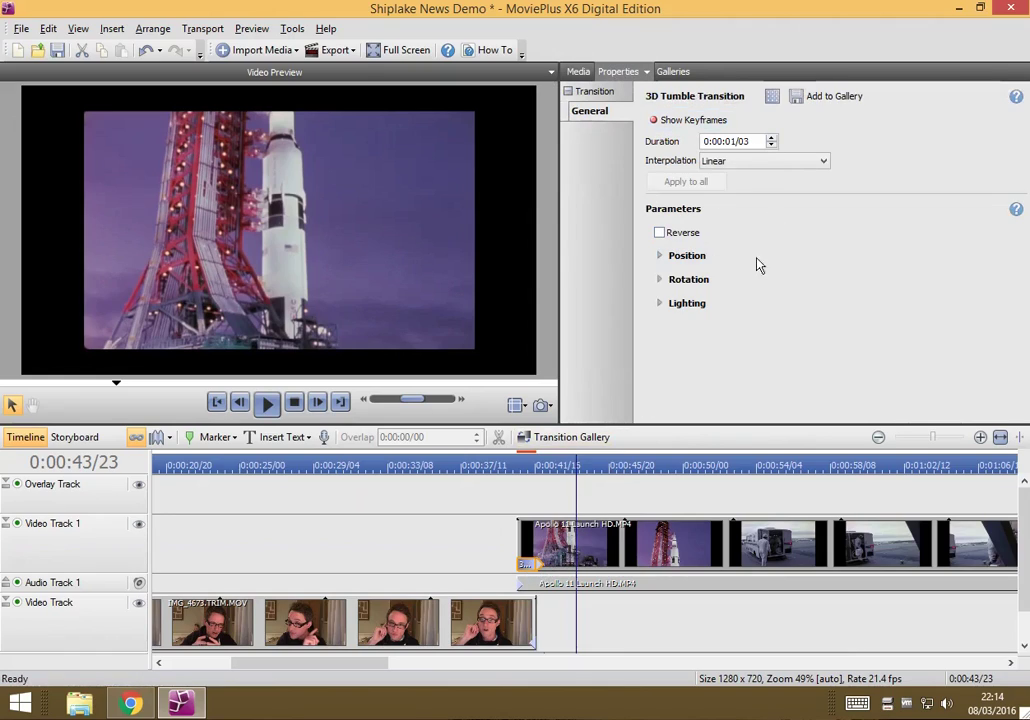
pyautogui.click(661, 257)
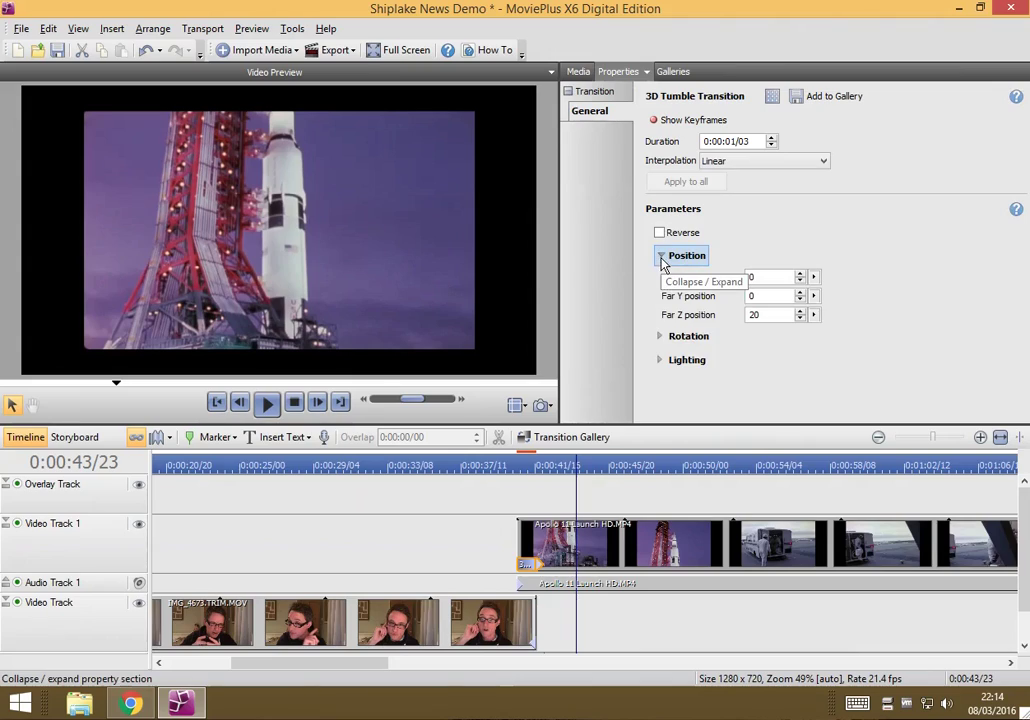
pyautogui.click(664, 337)
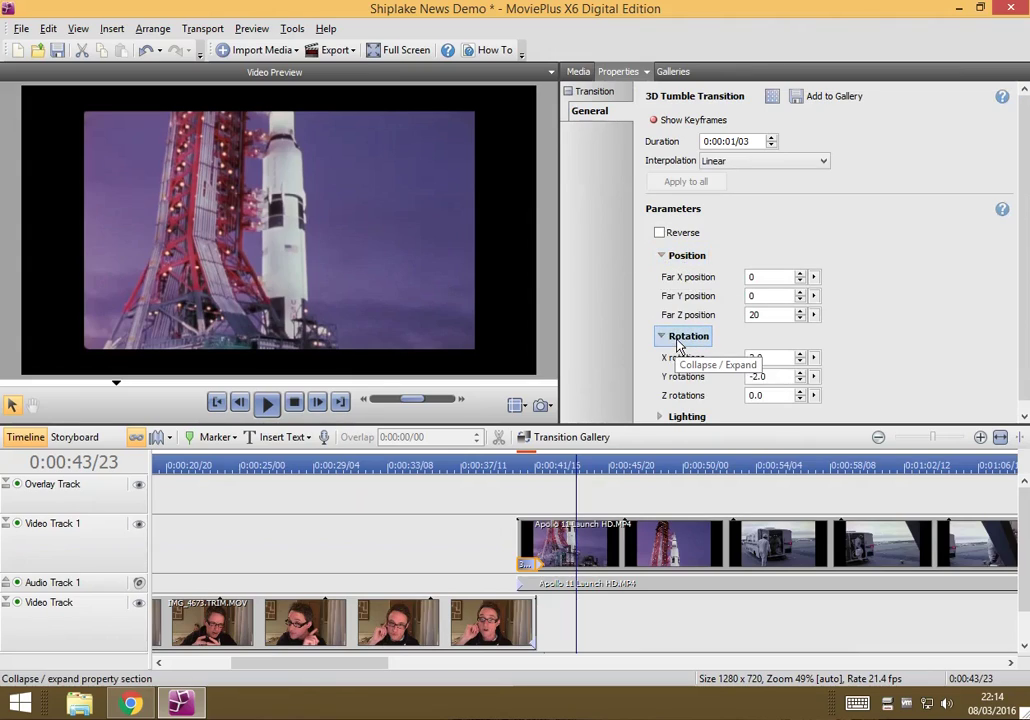
pyautogui.scroll(-1, 680, 340)
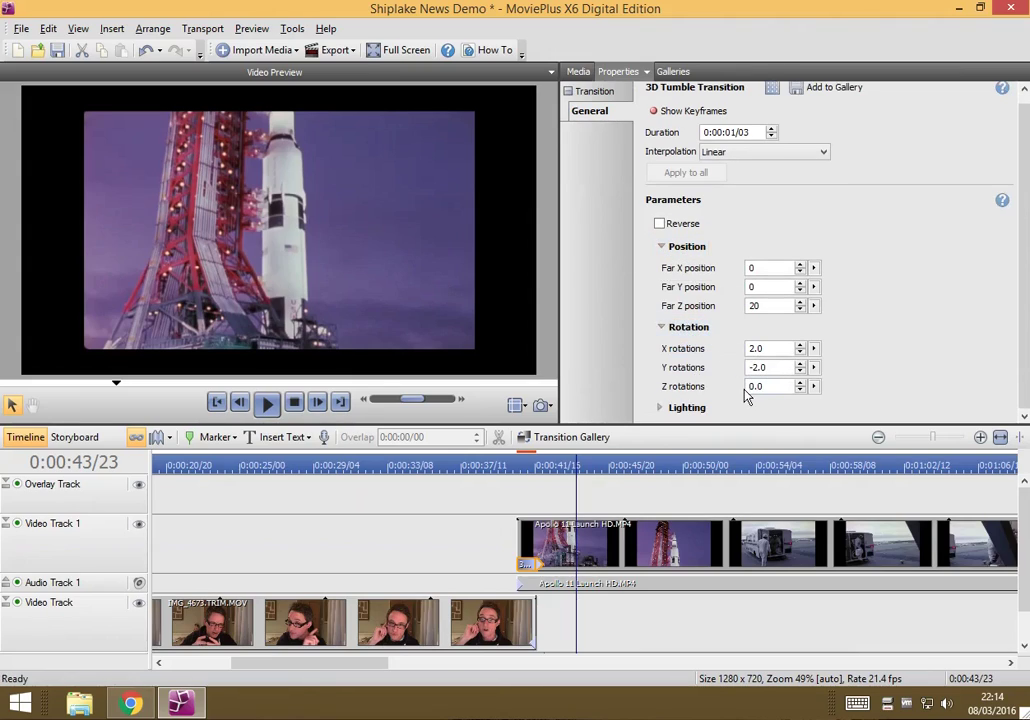
pyautogui.click(702, 332)
pyautogui.click(700, 257)
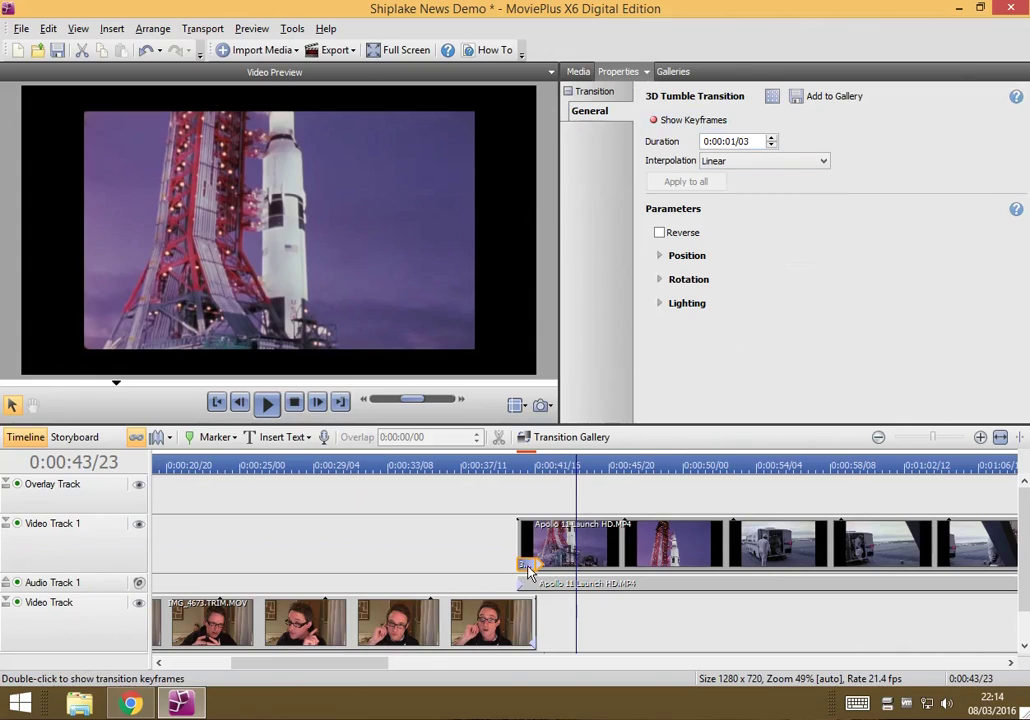
# Delete the 3D Tumble transition from the start of the Apollo clip
pyautogui.click(576, 72)
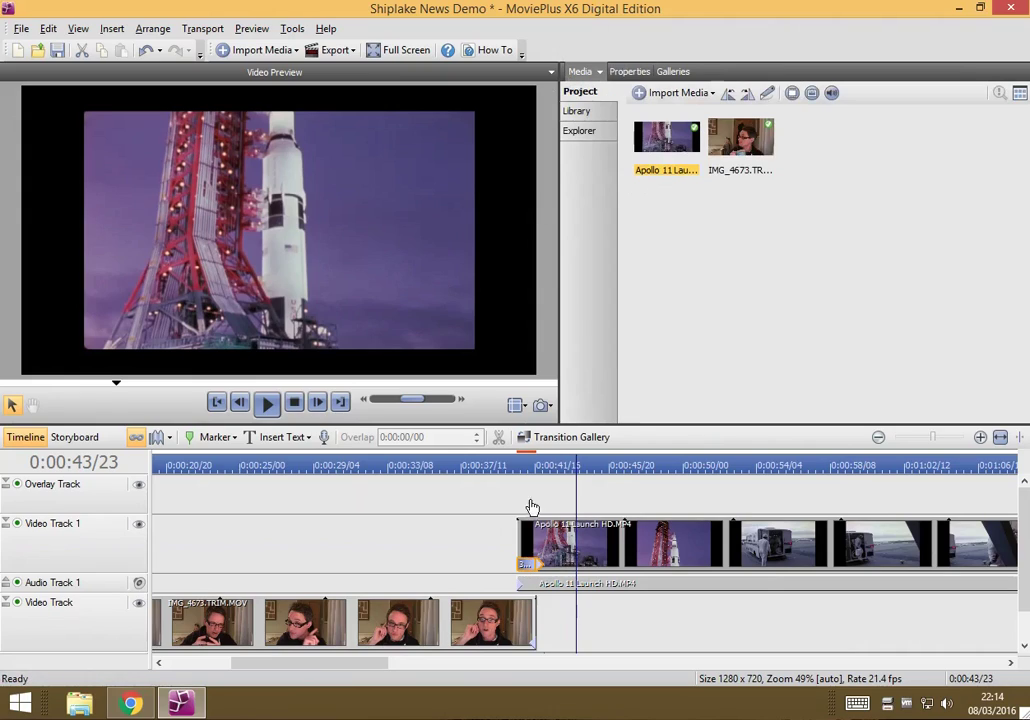
pyautogui.rightClick(526, 568)
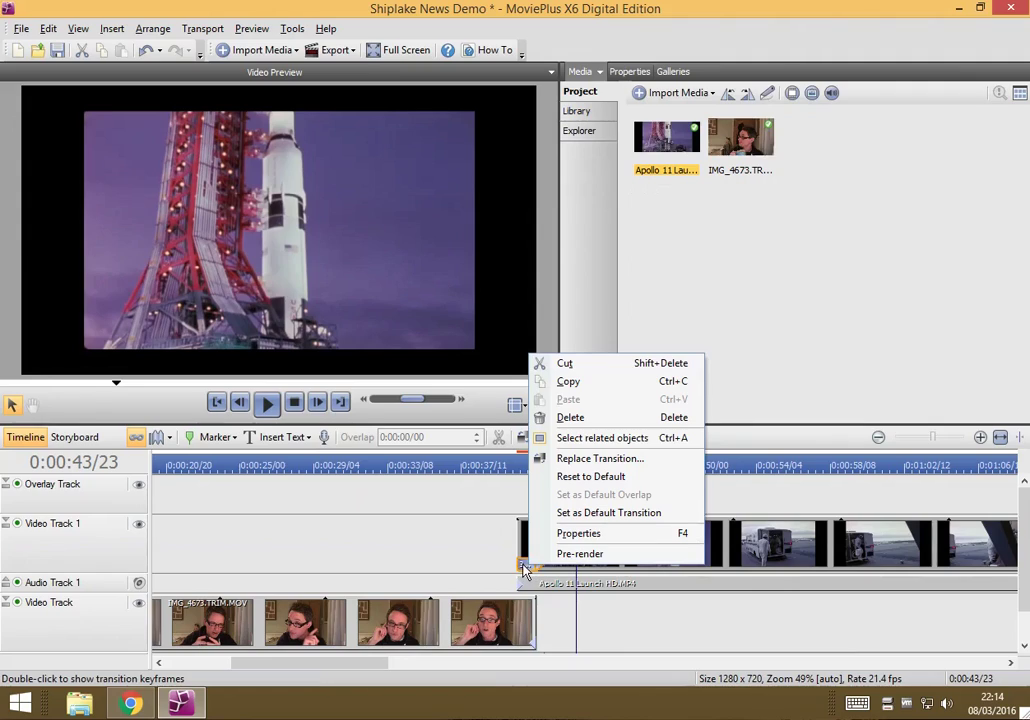
pyautogui.click(590, 418)
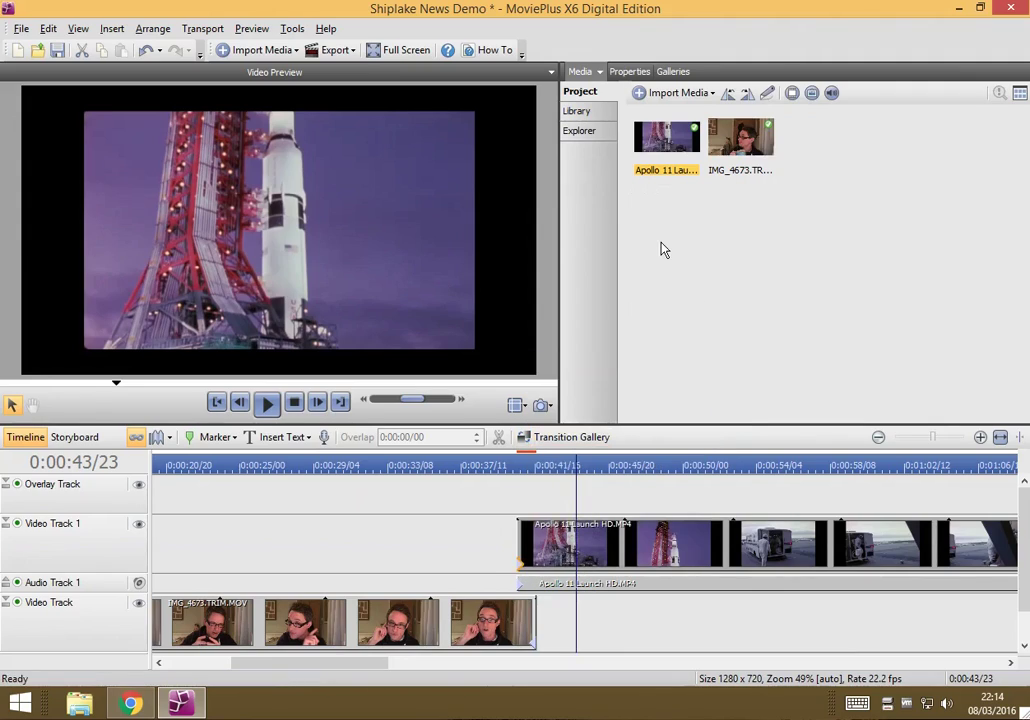
# Apply a Zig-Zag Blocks transition where the presenter and Apollo clips meet
pyautogui.click(673, 71)
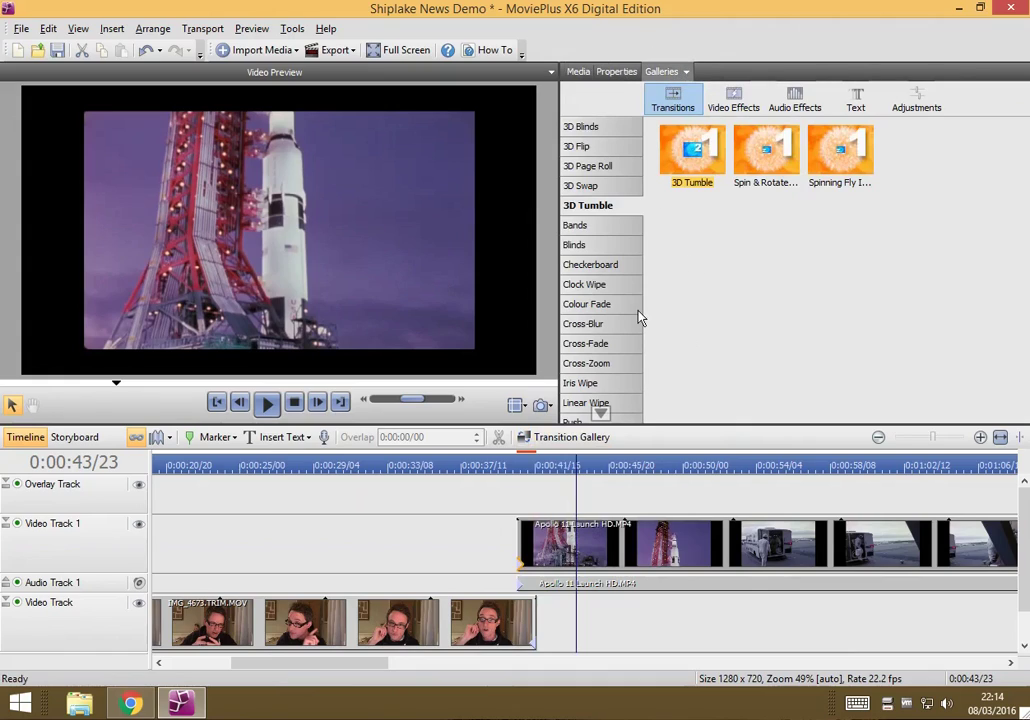
pyautogui.scroll(-3, 612, 355)
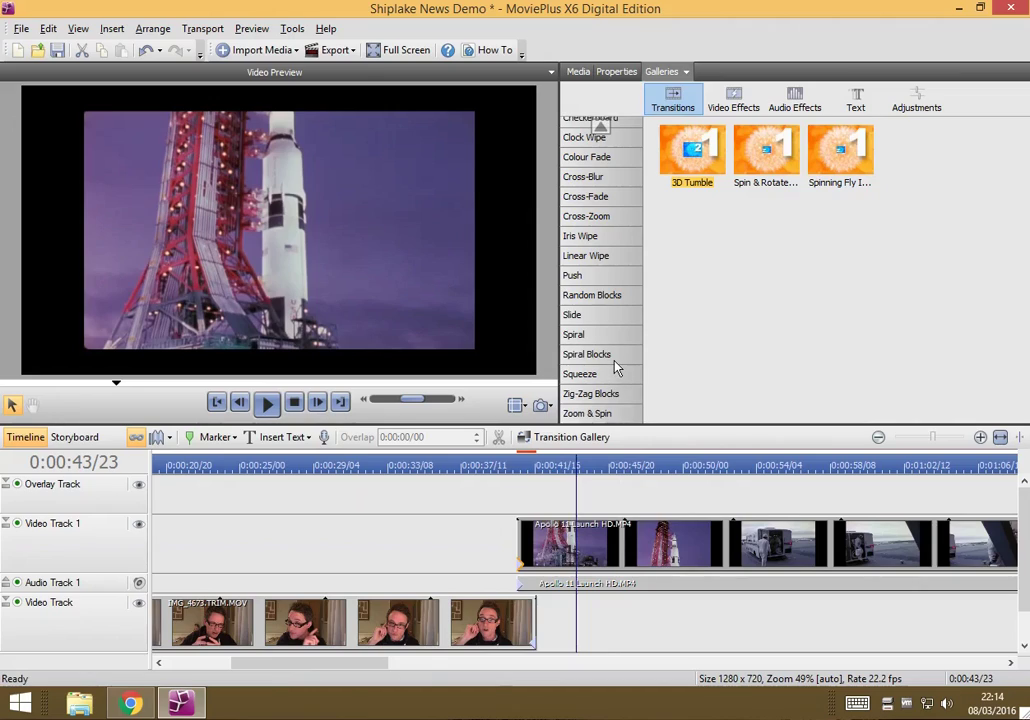
pyautogui.click(600, 393)
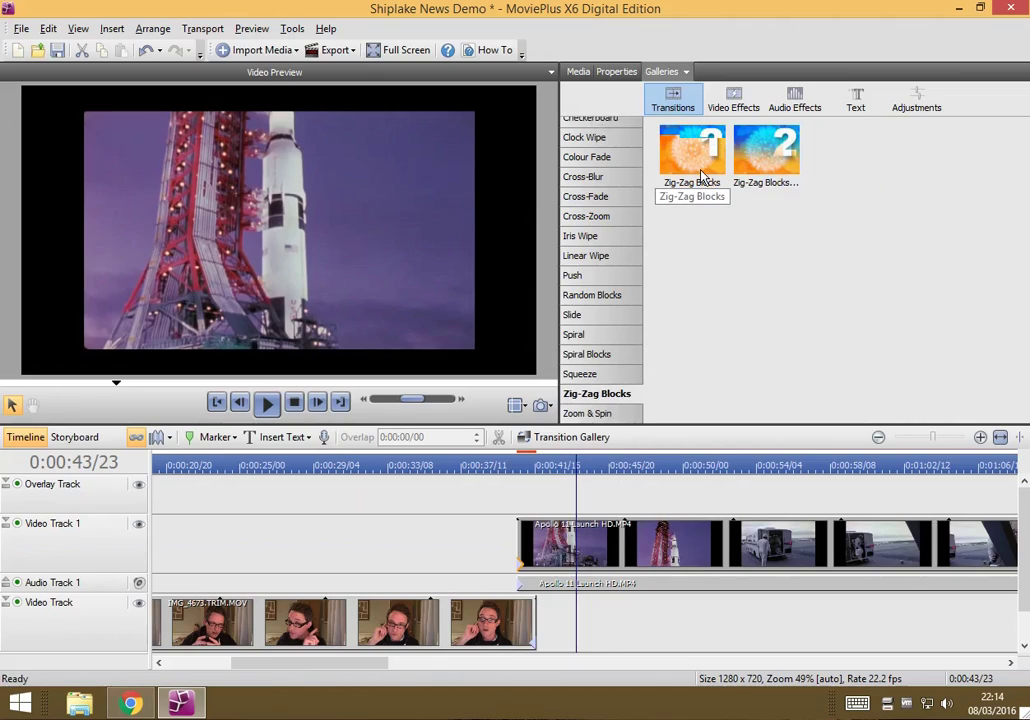
pyautogui.moveTo(700, 175)
pyautogui.mouseDown()
pyautogui.moveTo(688, 168)
pyautogui.moveTo(585, 452)
pyautogui.moveTo(525, 542)
pyautogui.mouseUp()
# Preview playback from just before the Zig-Zag Blocks transition
pyautogui.click(522, 462)
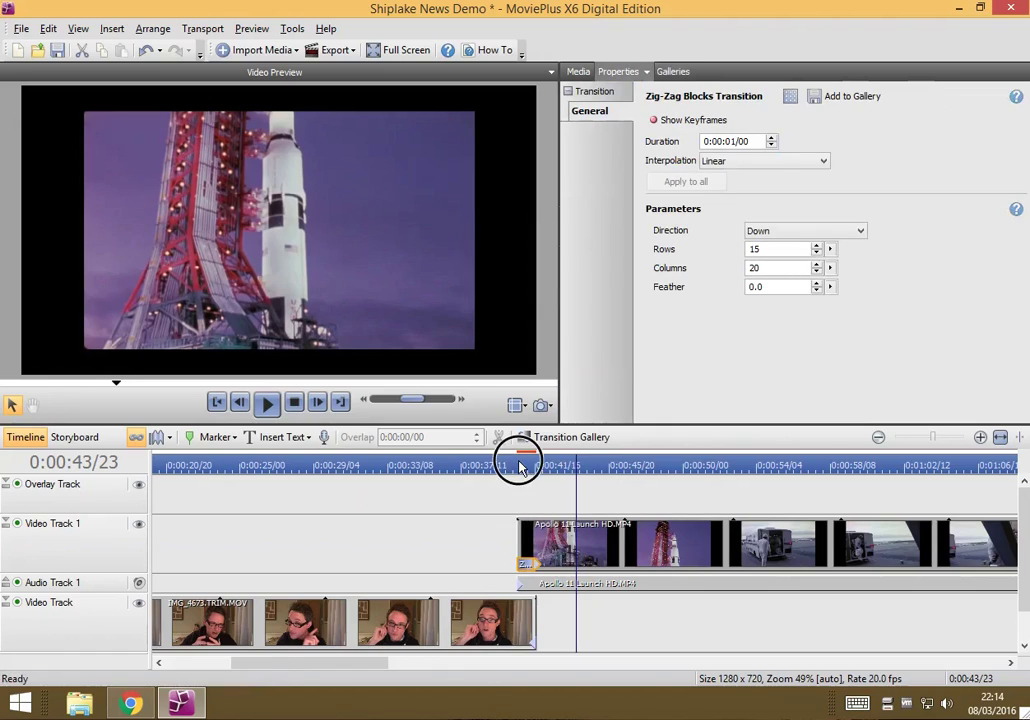
pyautogui.click(268, 403)
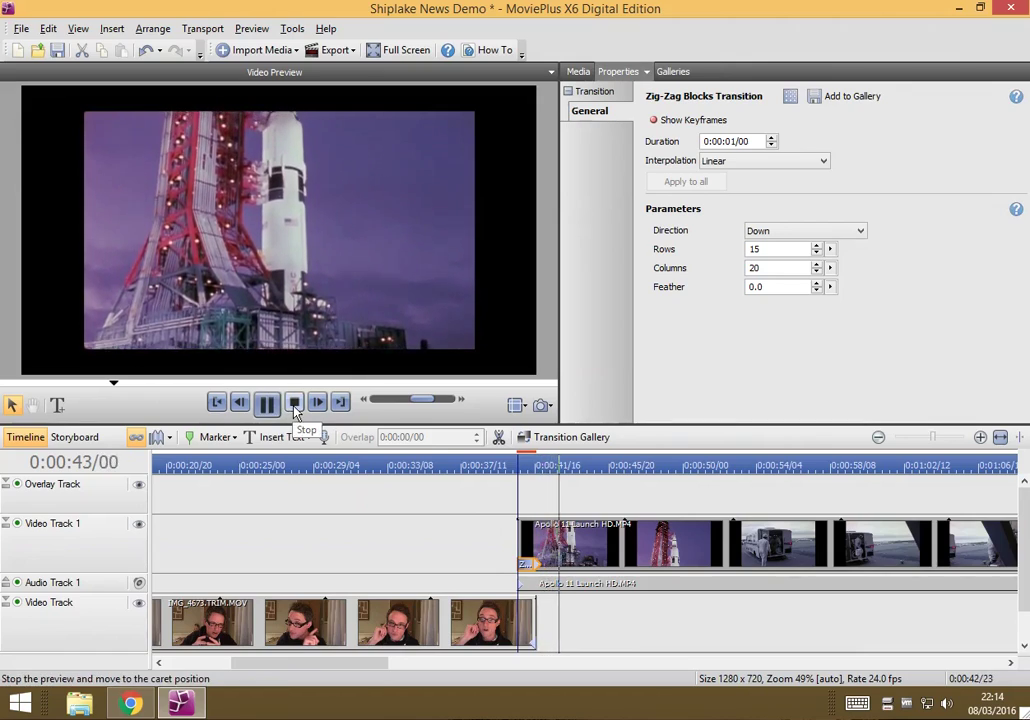
pyautogui.click(294, 408)
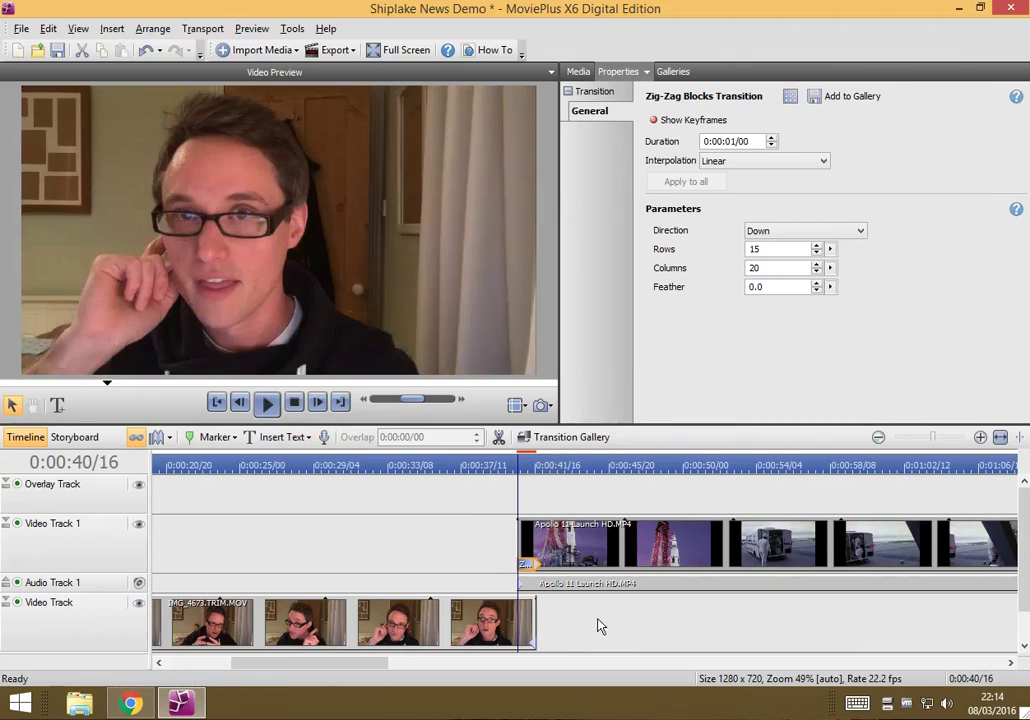
# Zoom the timeline in on the Zig-Zag Blocks transition and reopen the Transitions gallery
pyautogui.click(82, 551)
pyautogui.rightClick(82, 551)
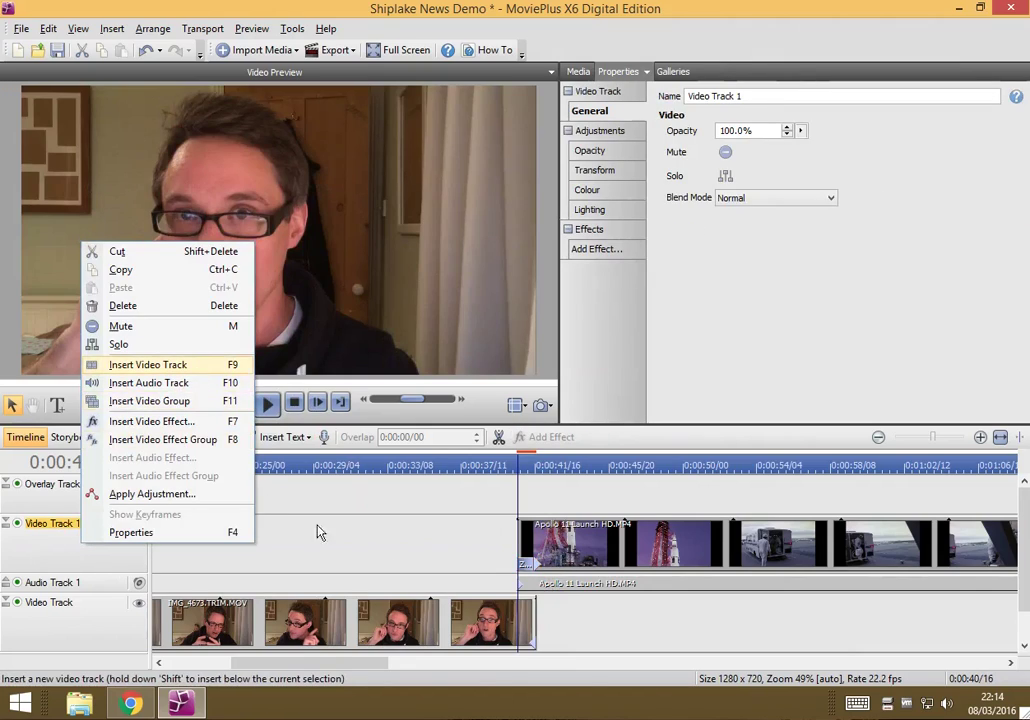
pyautogui.click(579, 71)
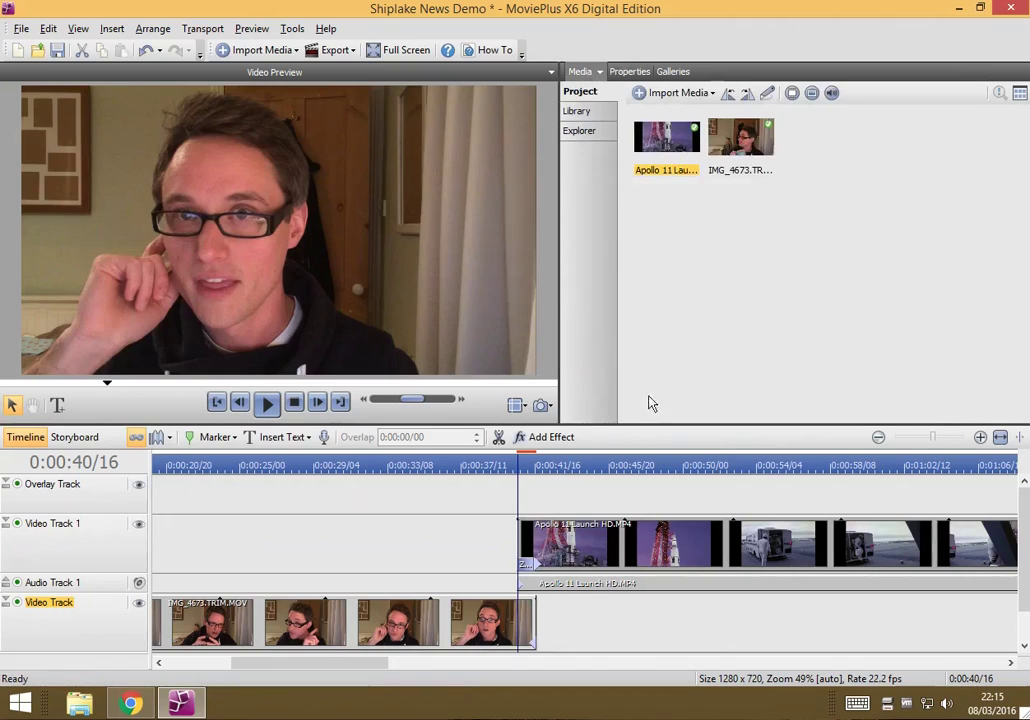
pyautogui.scroll(-2, 527, 549)
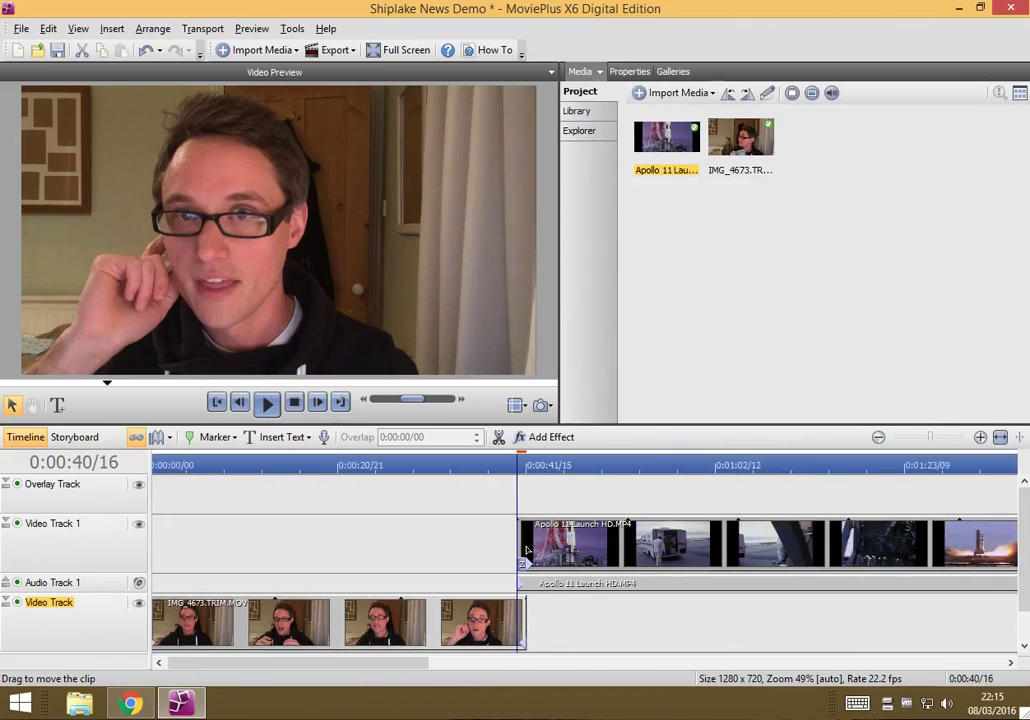
pyautogui.scroll(-2, 527, 549)
pyautogui.scroll(5, 527, 549)
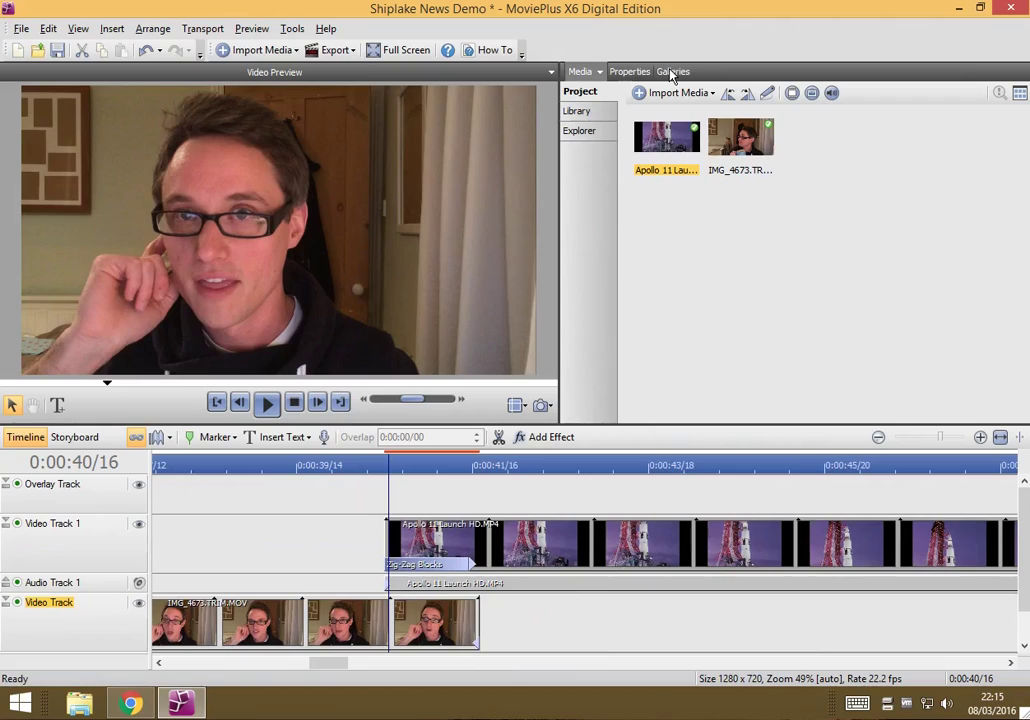
pyautogui.click(672, 71)
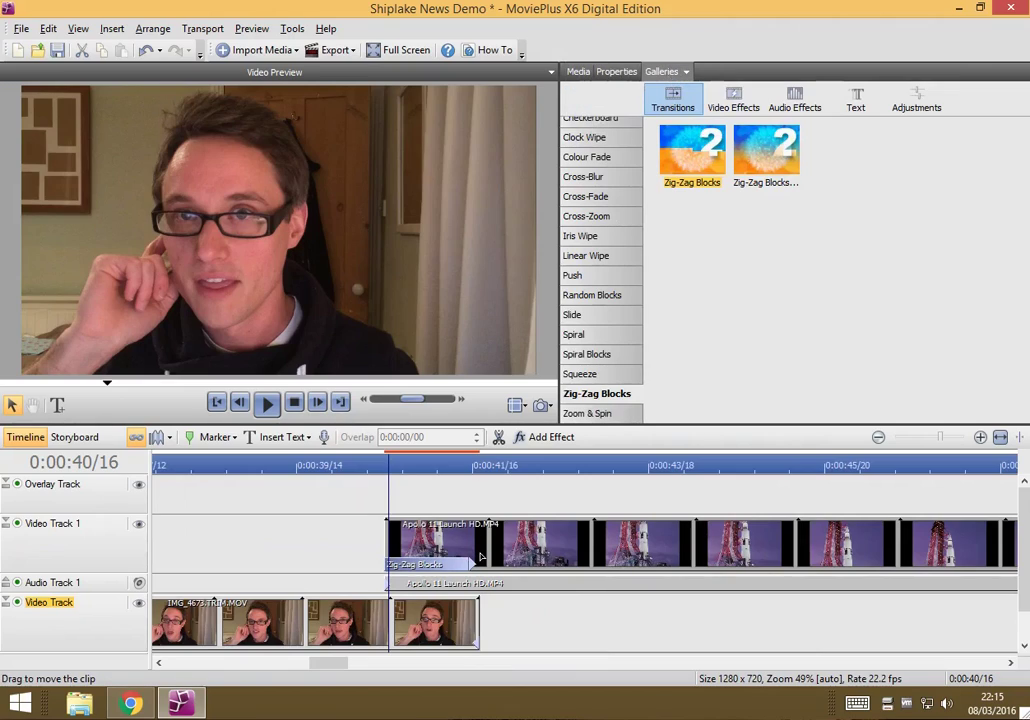